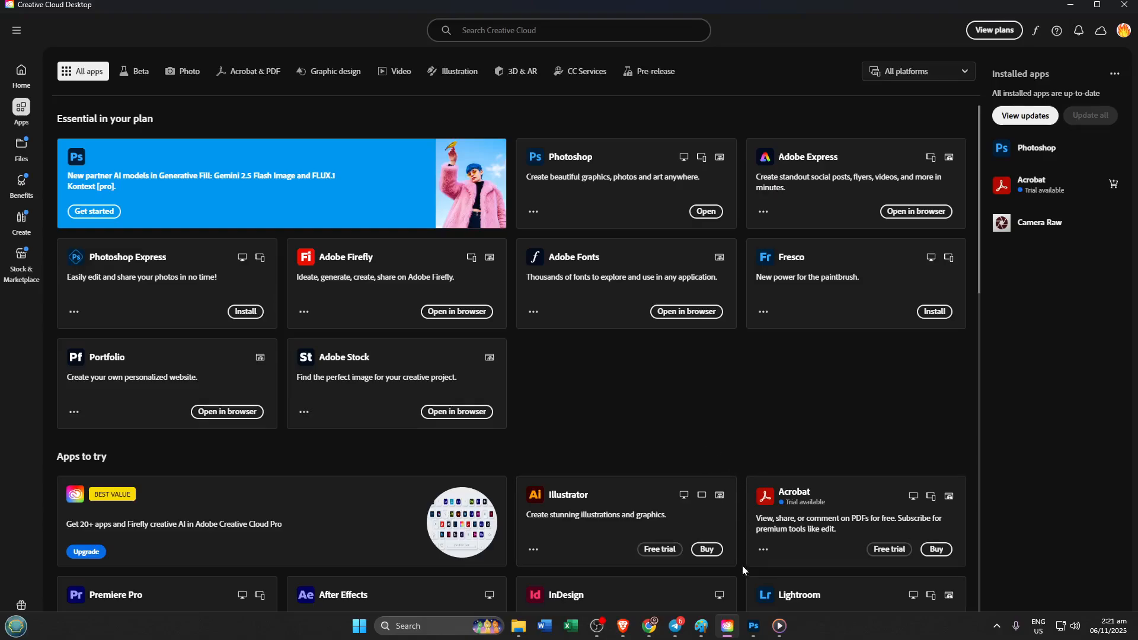
Step: Switch to Photoshop and select Layer 1, the photo layer directly above the background in family2.webp
click(754, 626)
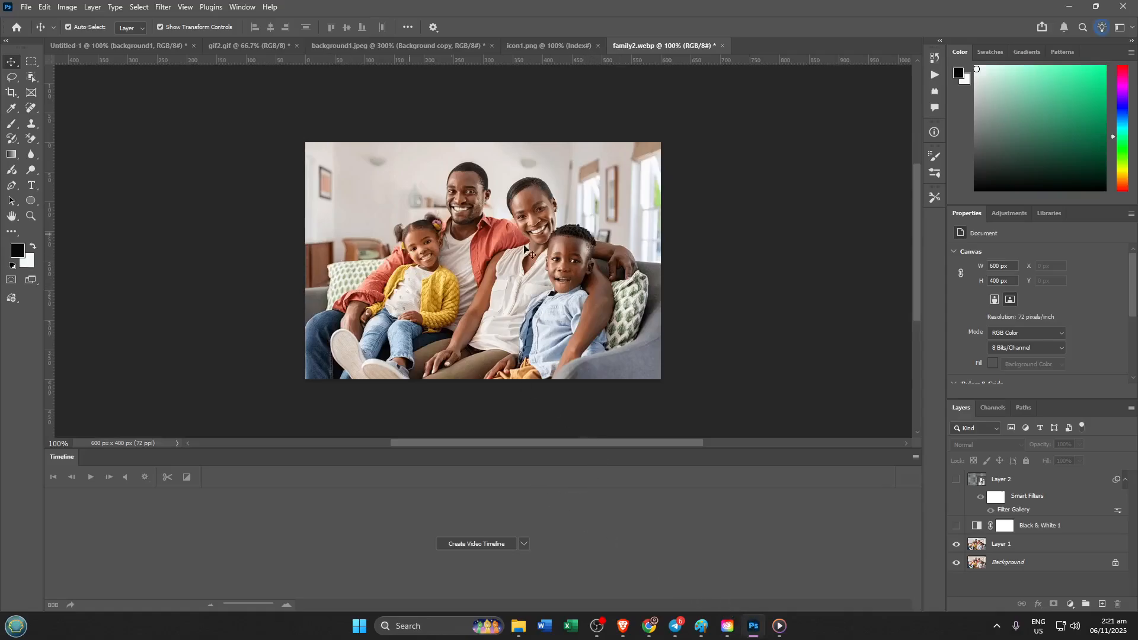
click(463, 263)
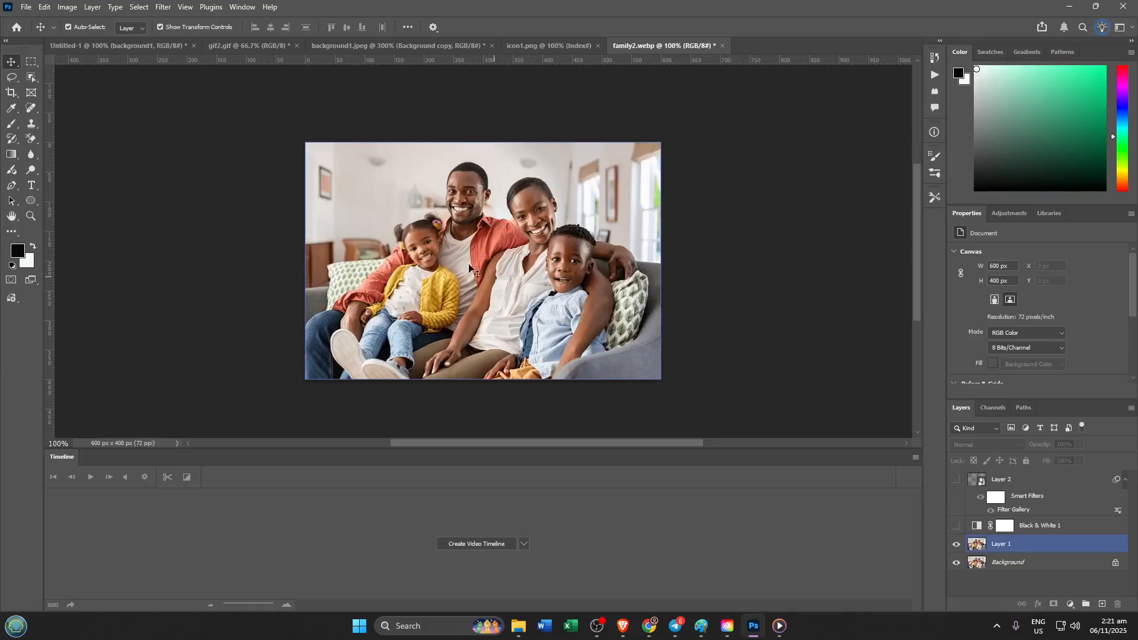
click(767, 413)
click(1016, 550)
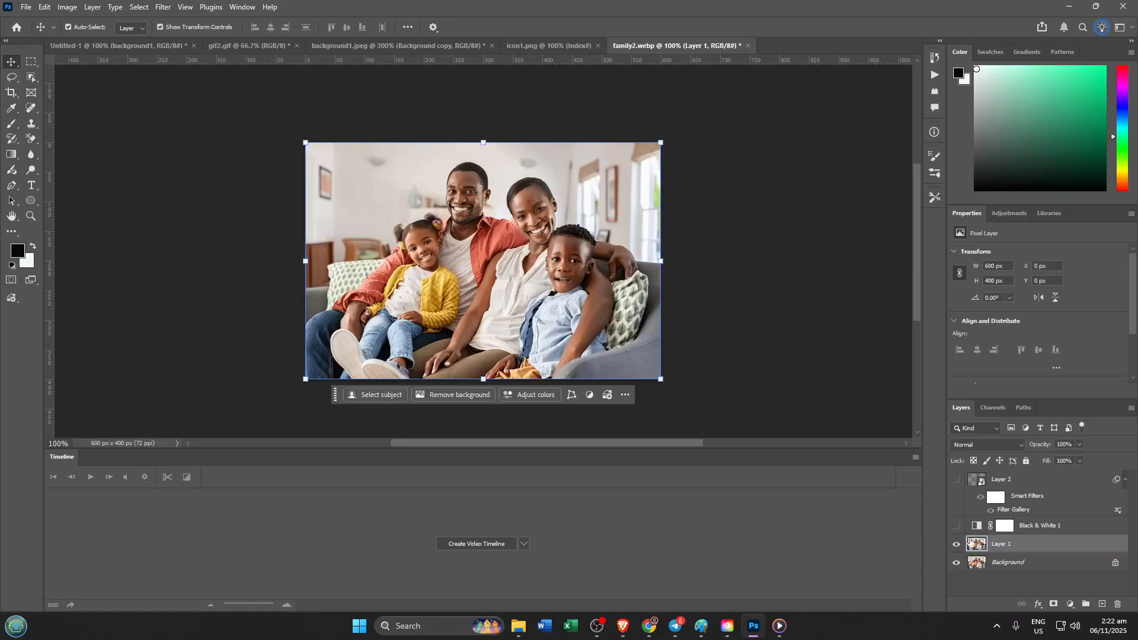
click(1006, 563)
right_click(1016, 567)
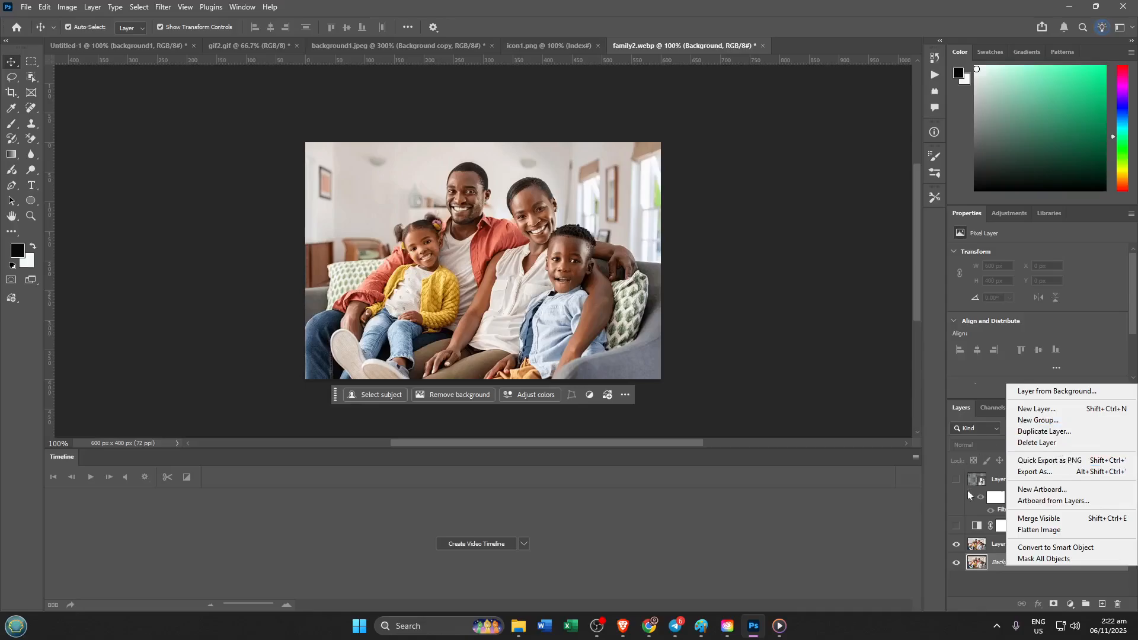
click(904, 508)
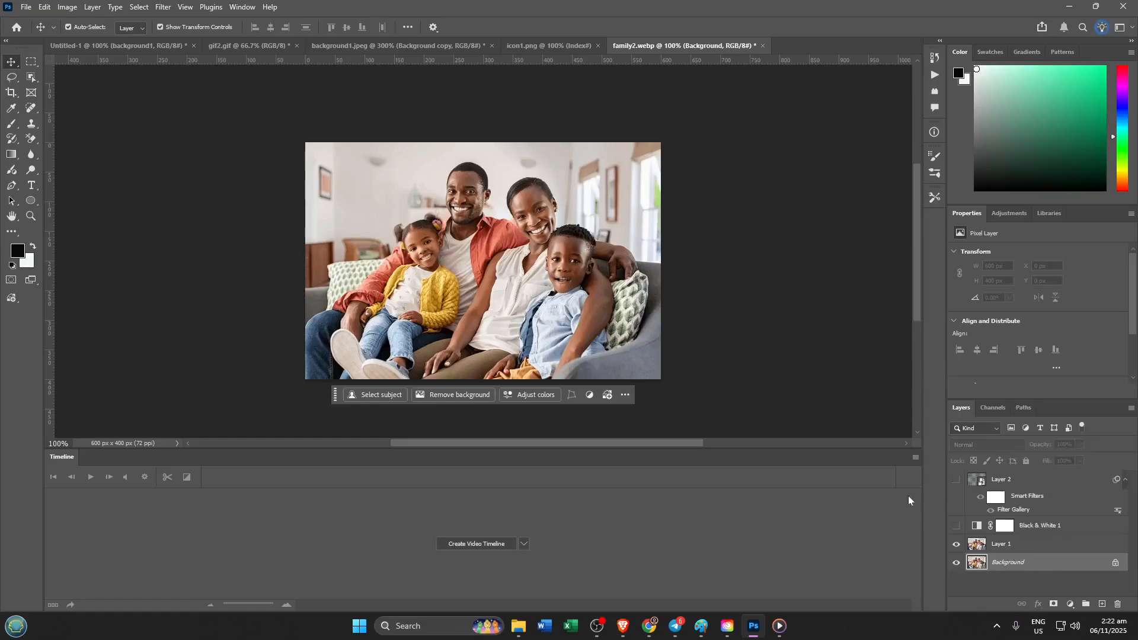
click(1027, 545)
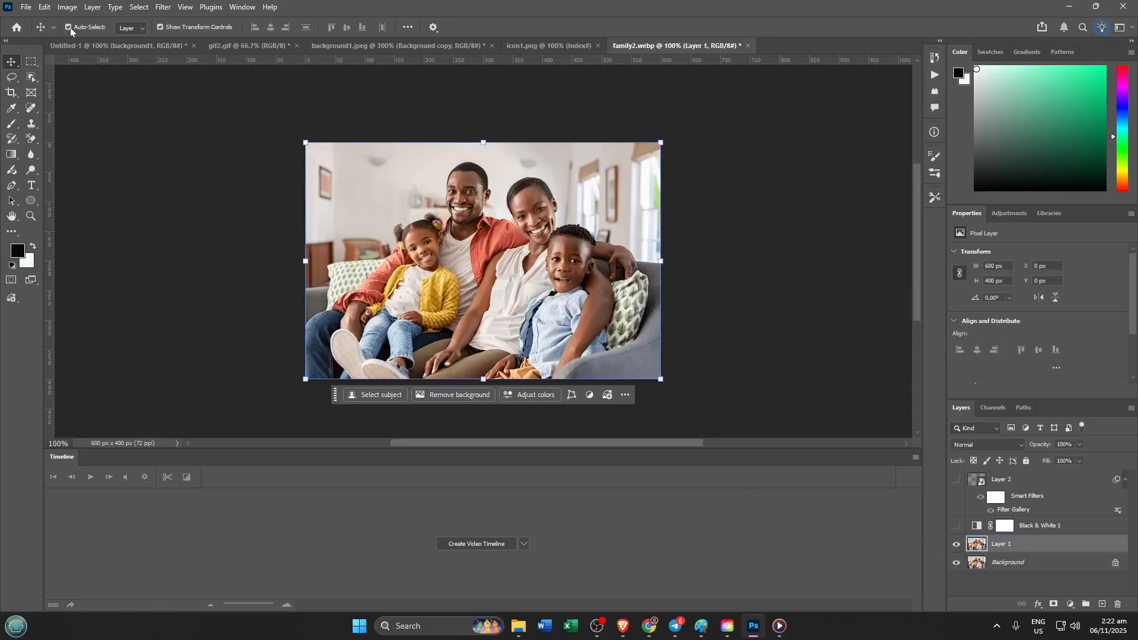
Step: Add a Black & White adjustment layer above Layer 1 with the default settings
click(93, 7)
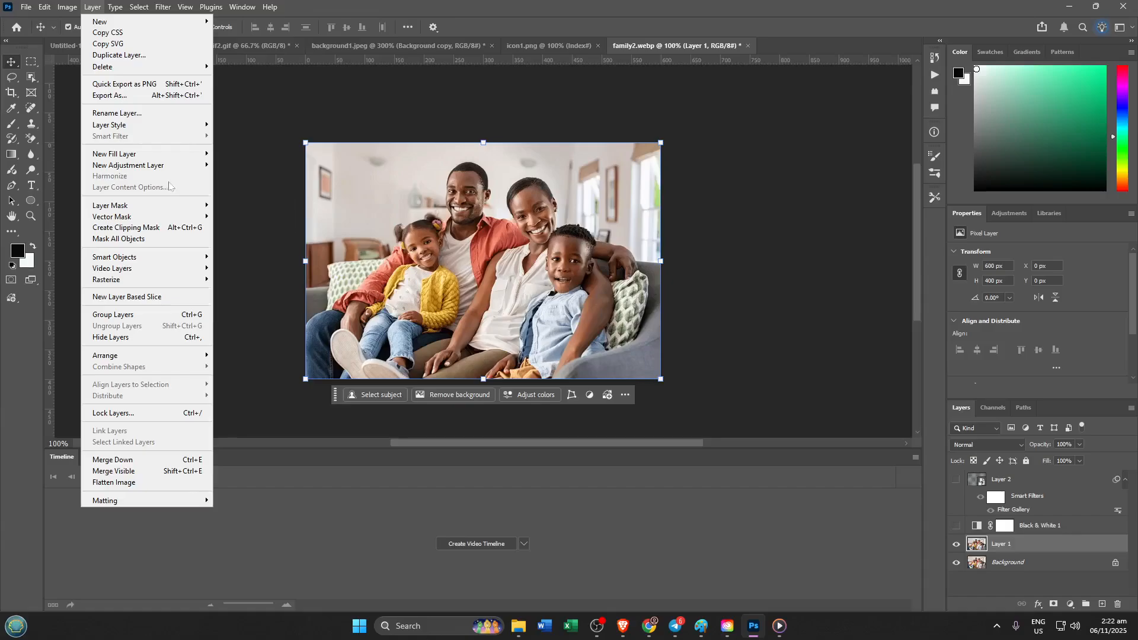
mouse_move(172, 172)
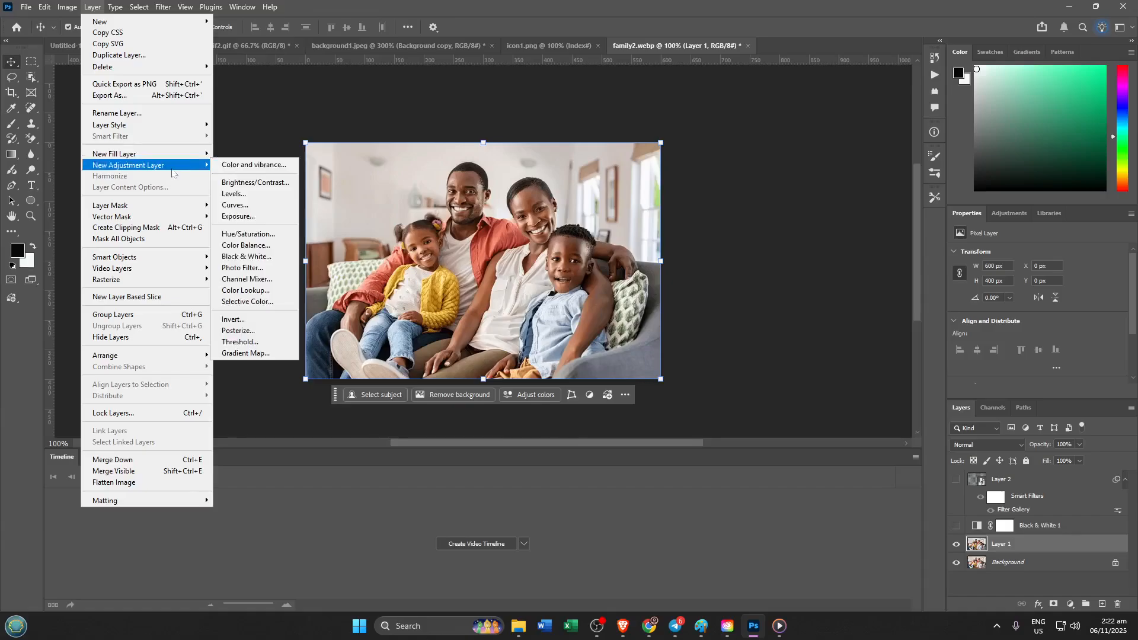
click(253, 257)
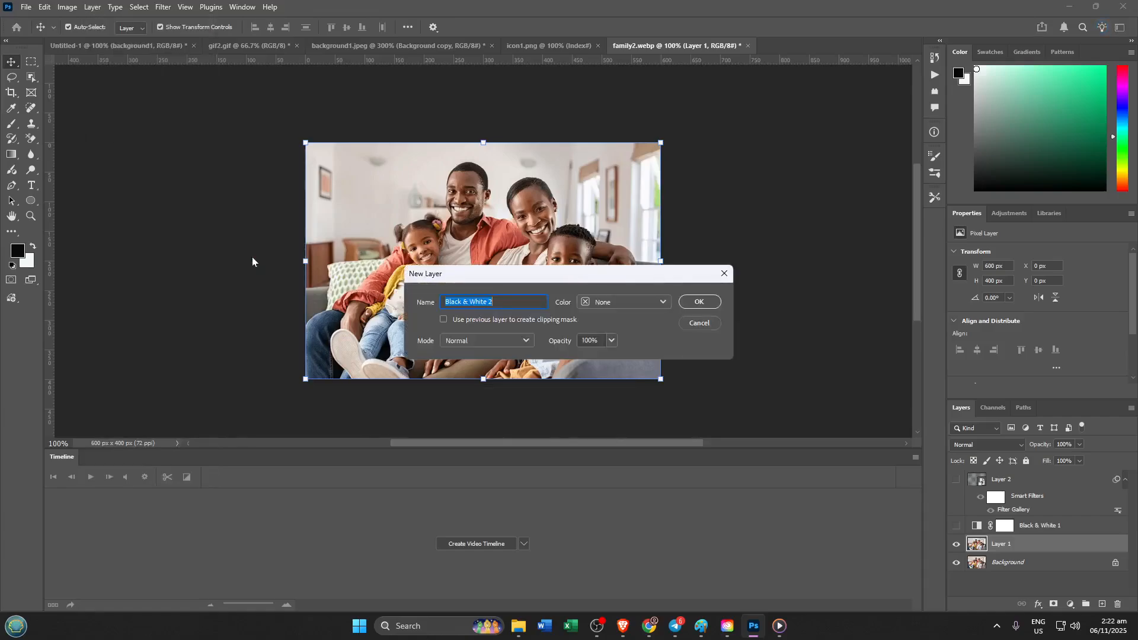
click(705, 304)
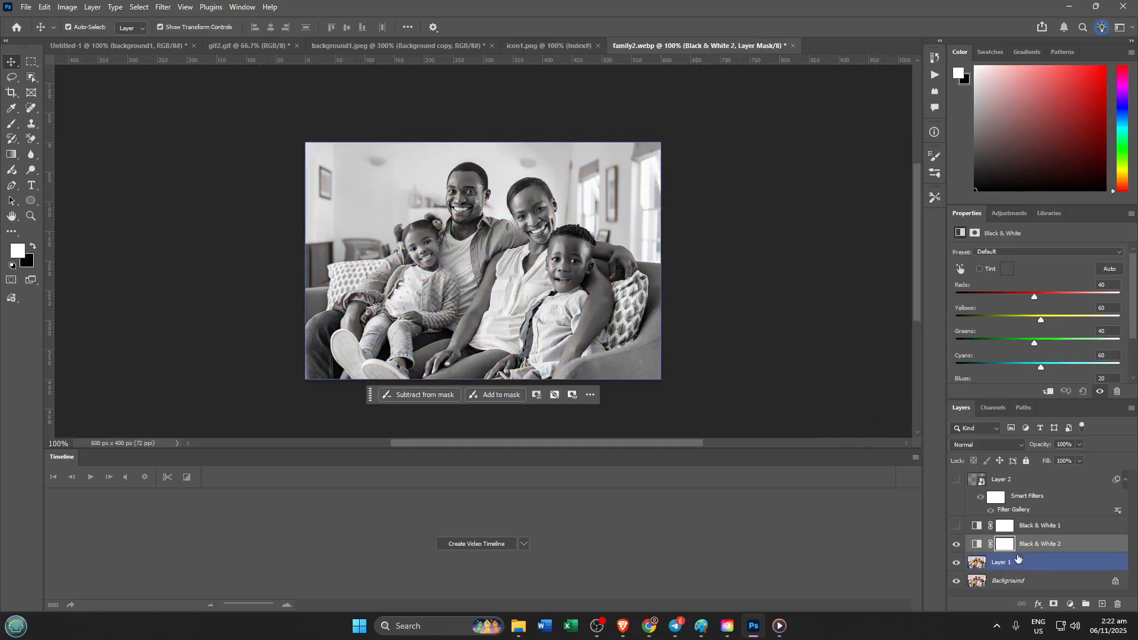
click(382, 285)
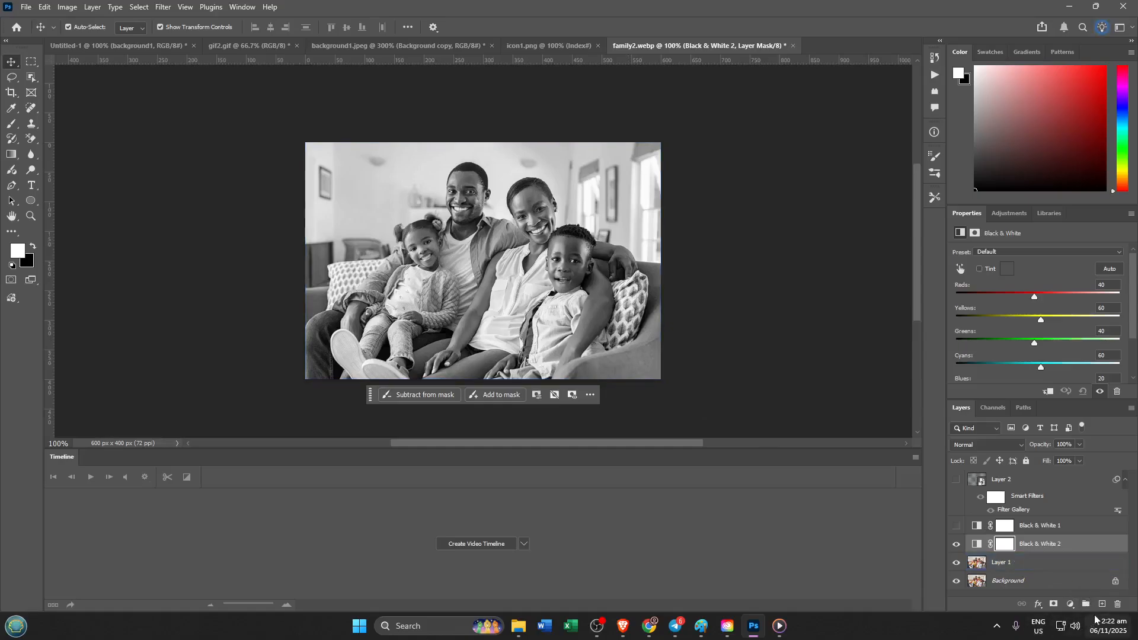
Step: Create a new layer above the black and white adjustment and fill it with 50% Gray at 100% opacity
click(1101, 605)
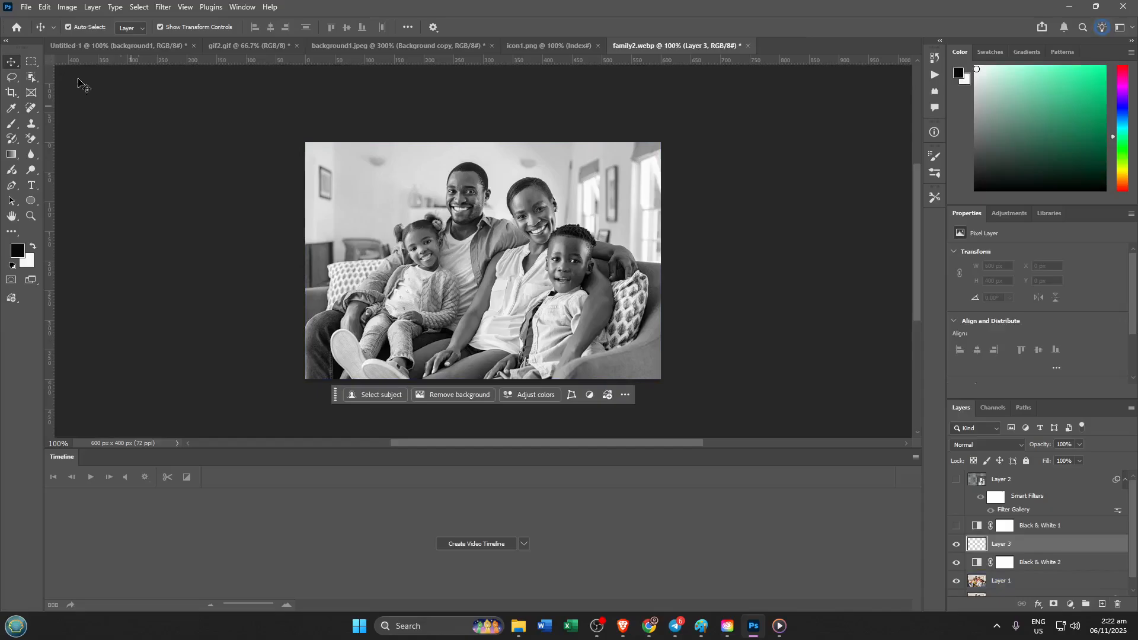
click(44, 8)
mouse_move(67, 7)
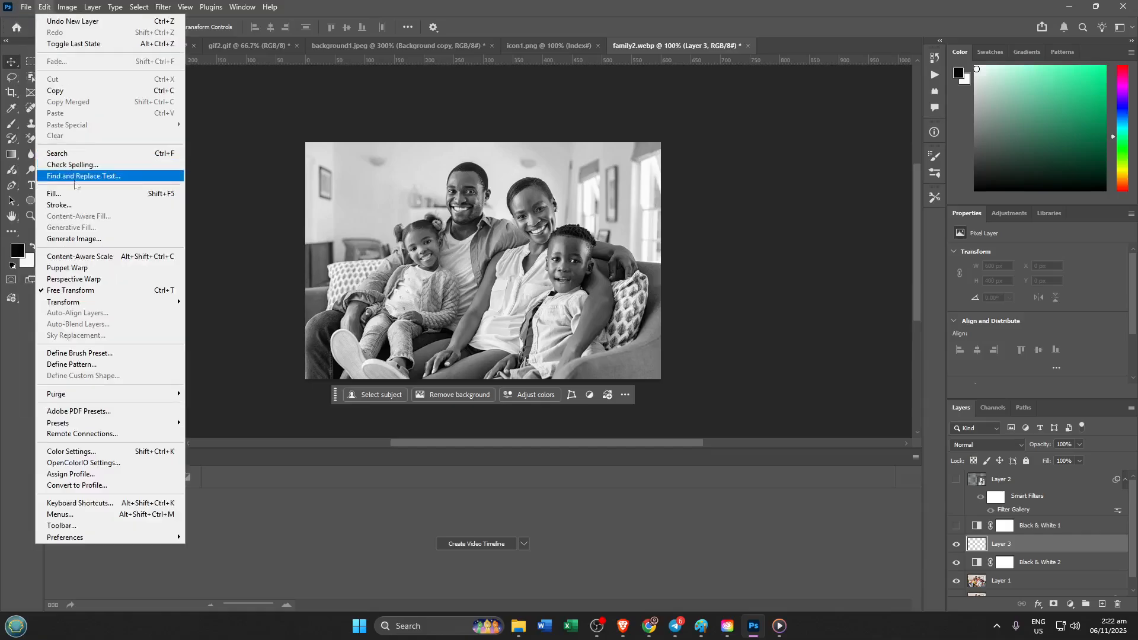
click(74, 195)
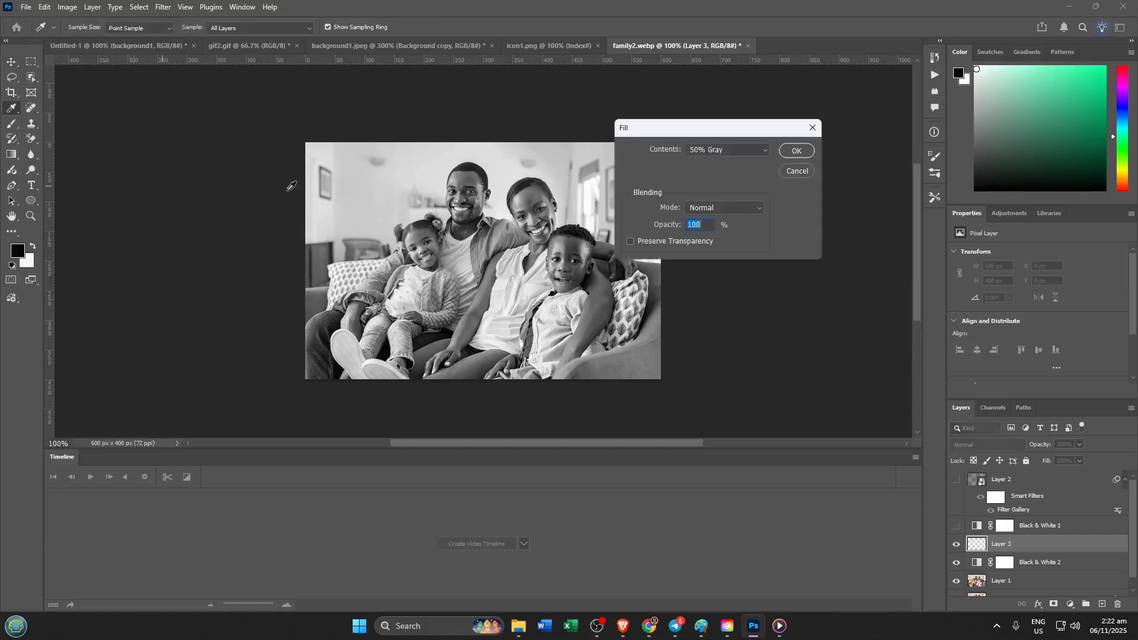
click(724, 151)
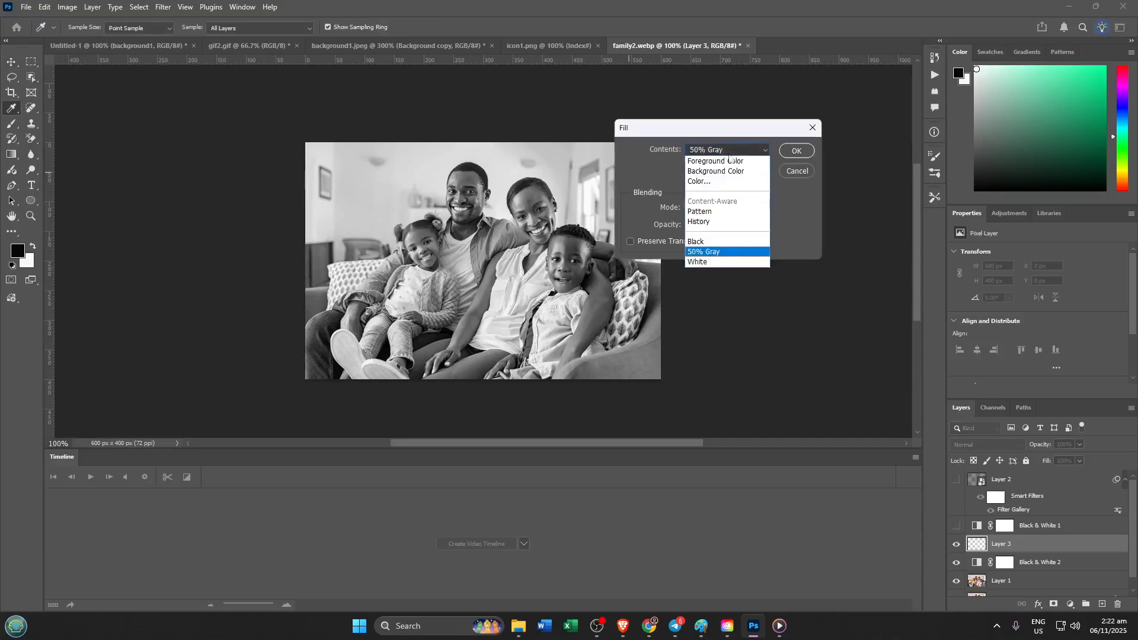
click(804, 152)
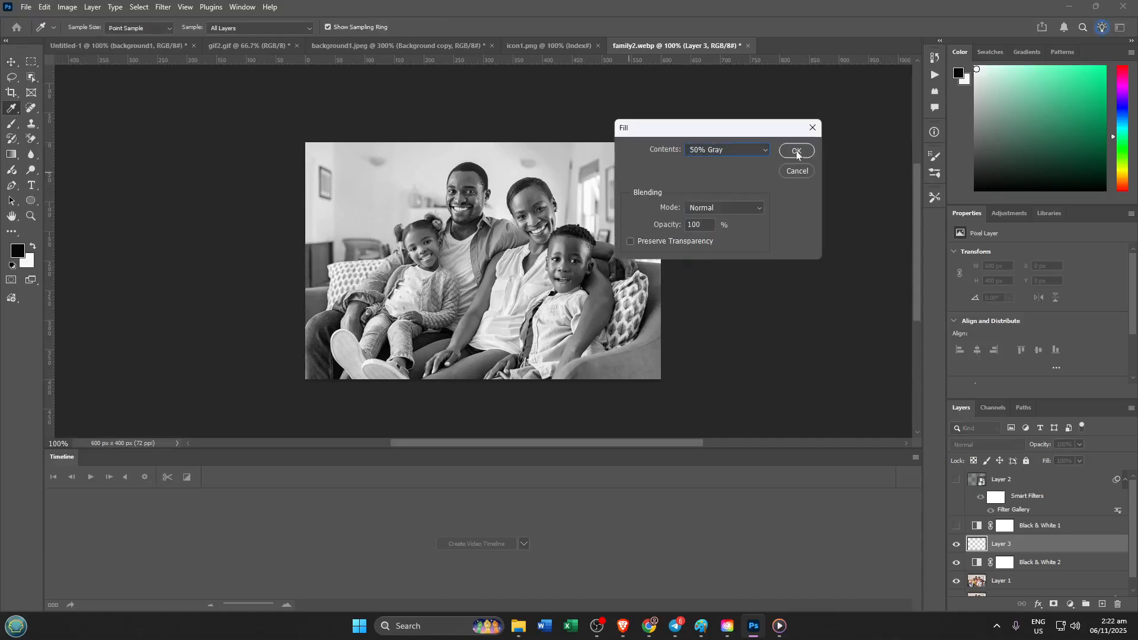
click(796, 151)
key(v)
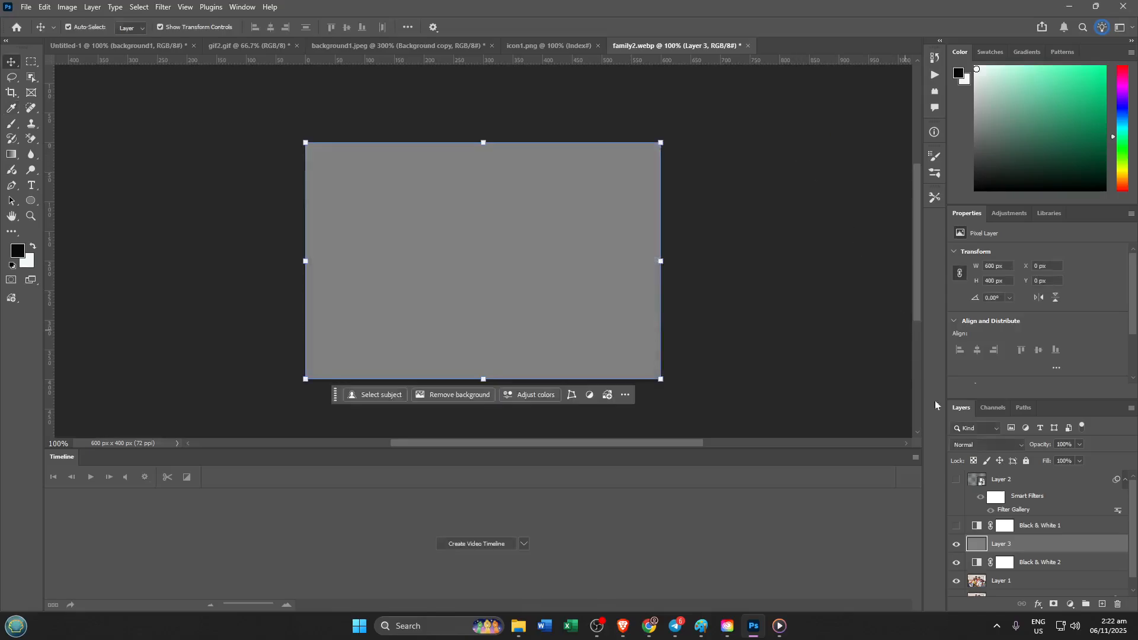
Step: Convert the gray layer to a smart object and open the Filter Gallery for it
right_click(1039, 550)
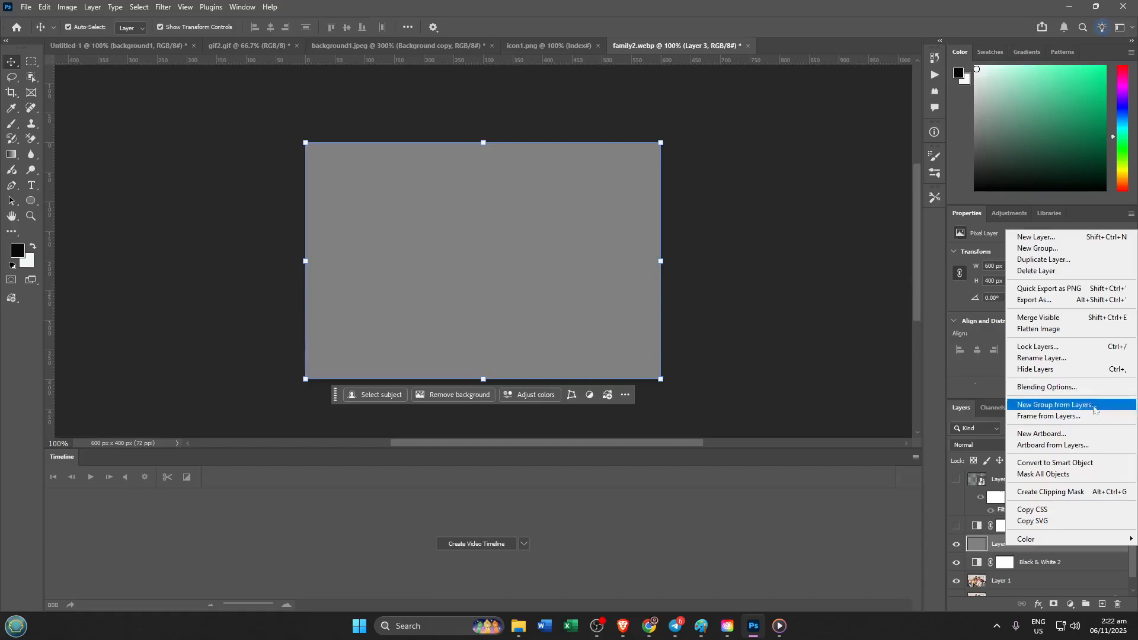
click(1075, 463)
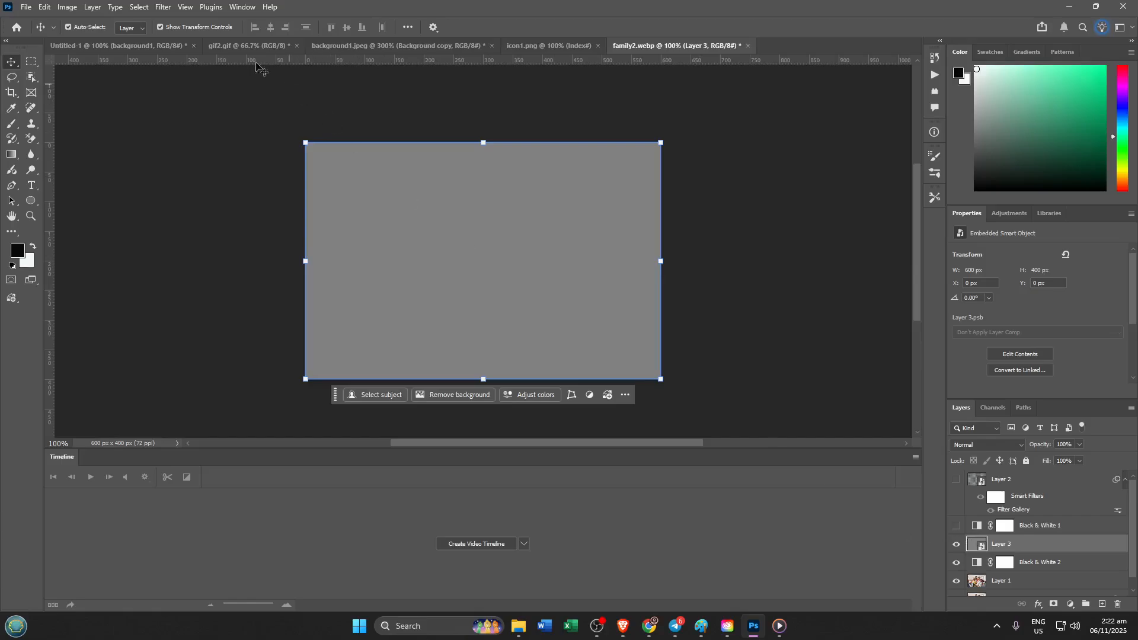
click(163, 7)
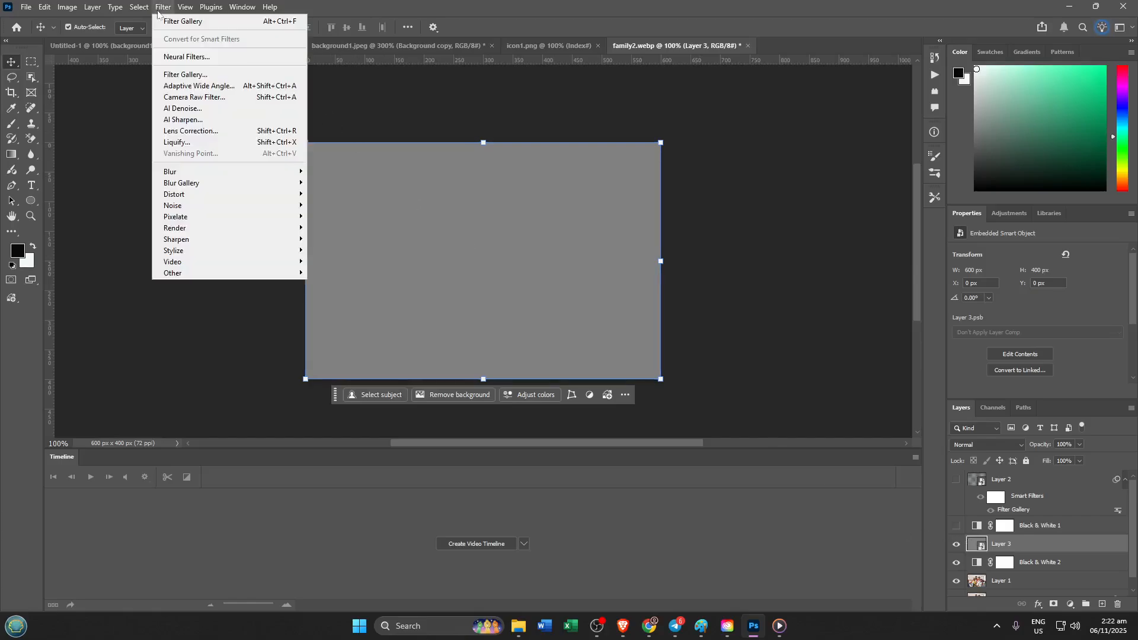
click(195, 76)
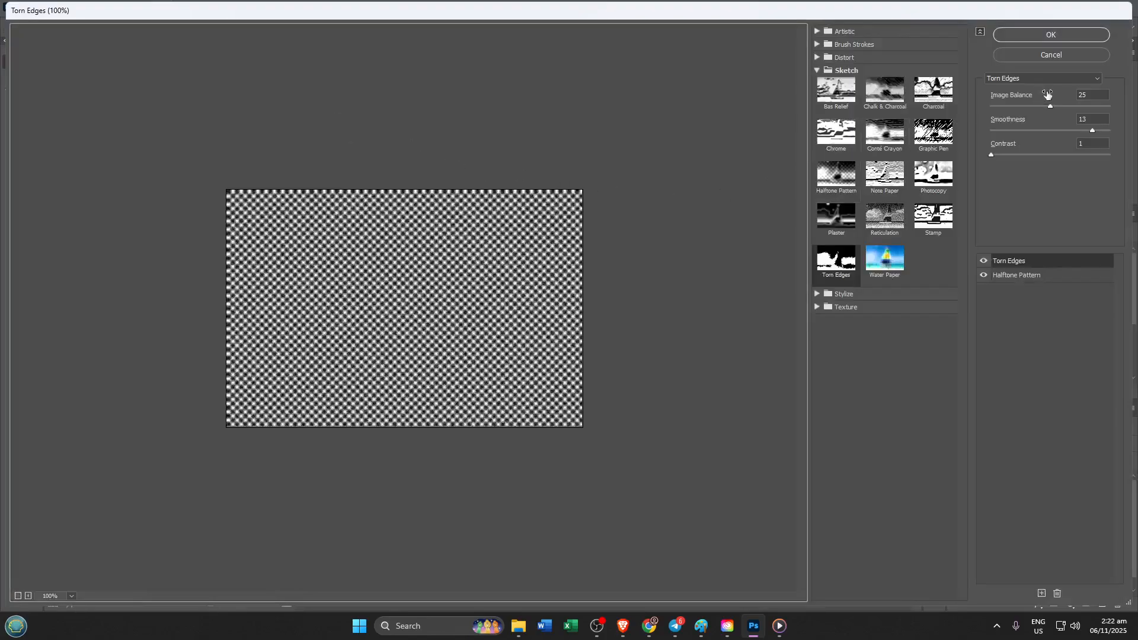
Step: Replace the Torn Edges effect with a Halftone Pattern of size 3, contrast 0 and Dot type, and apply the filters
click(1053, 79)
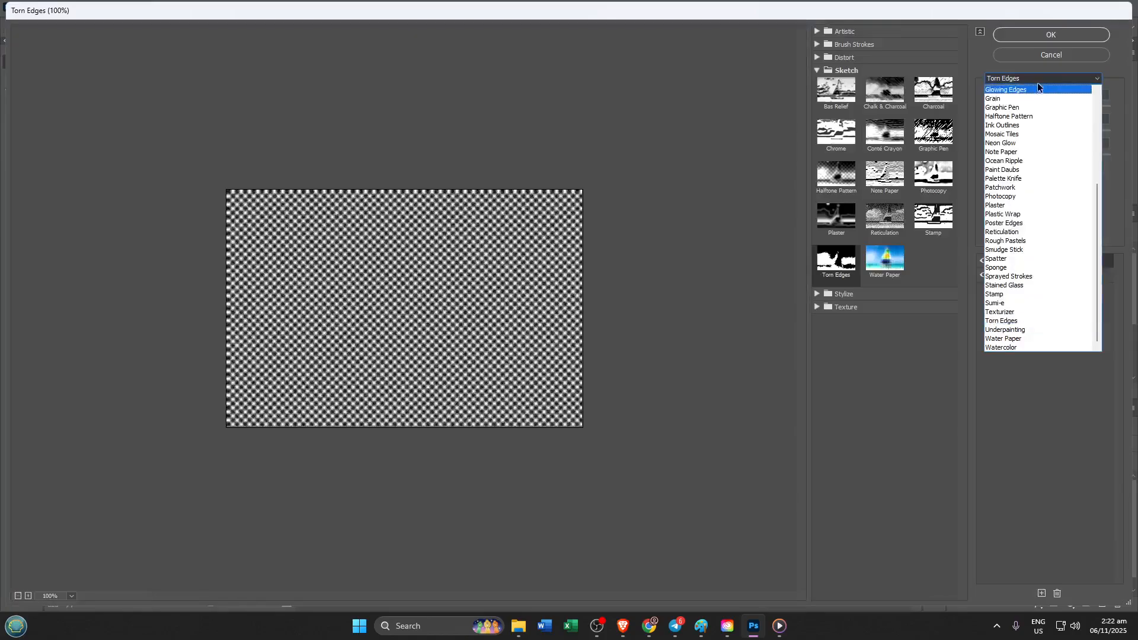
click(1040, 82)
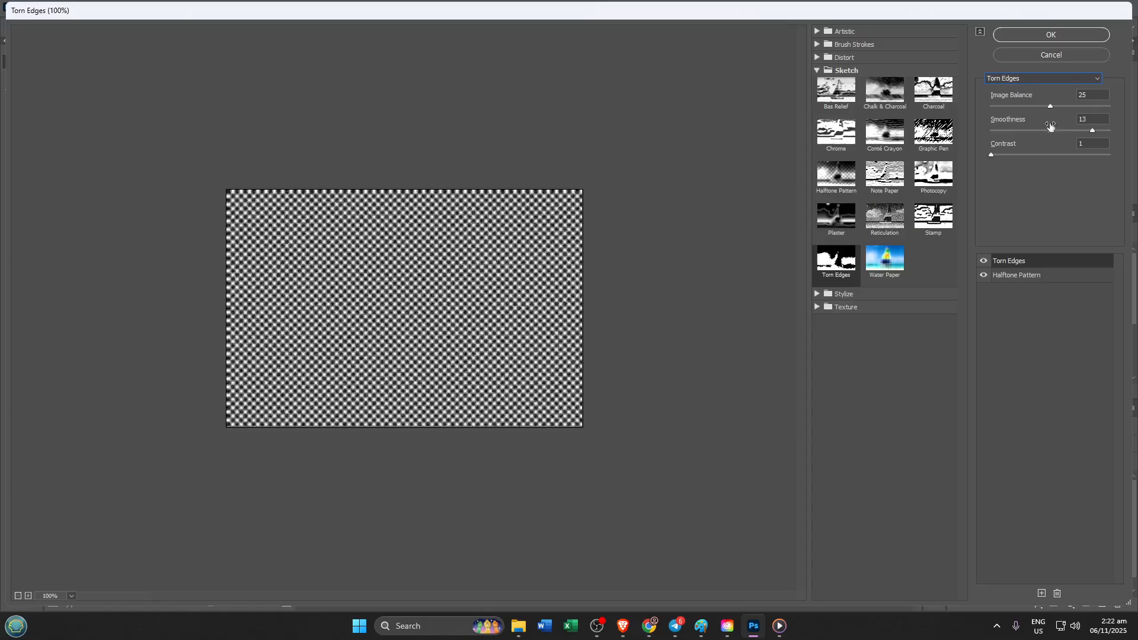
click(1041, 78)
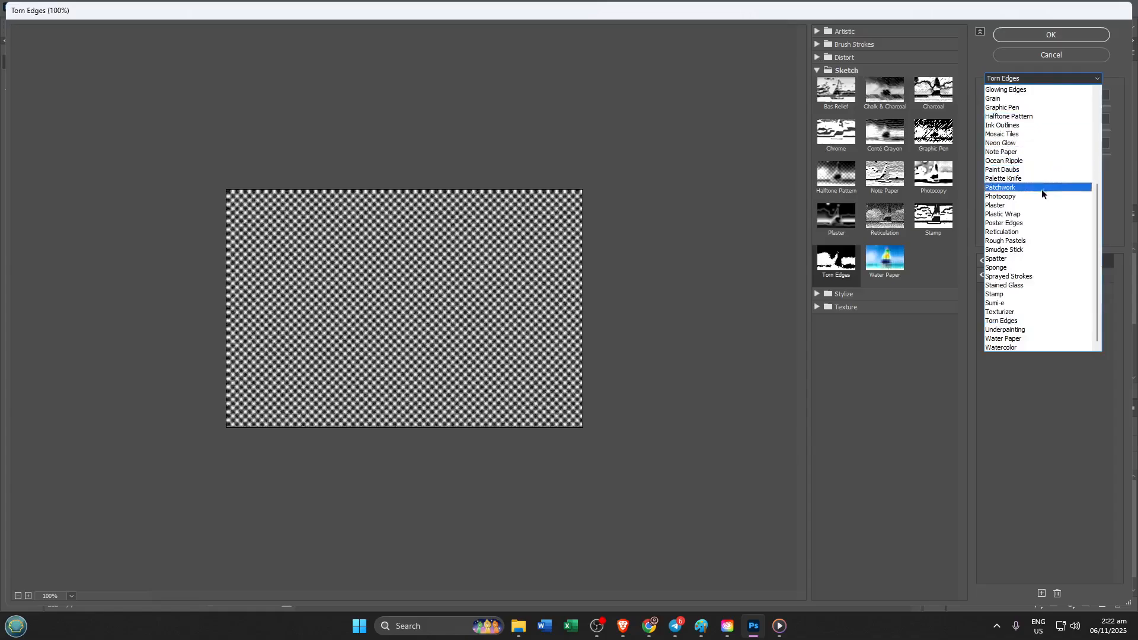
scroll(1034, 258, up, 2)
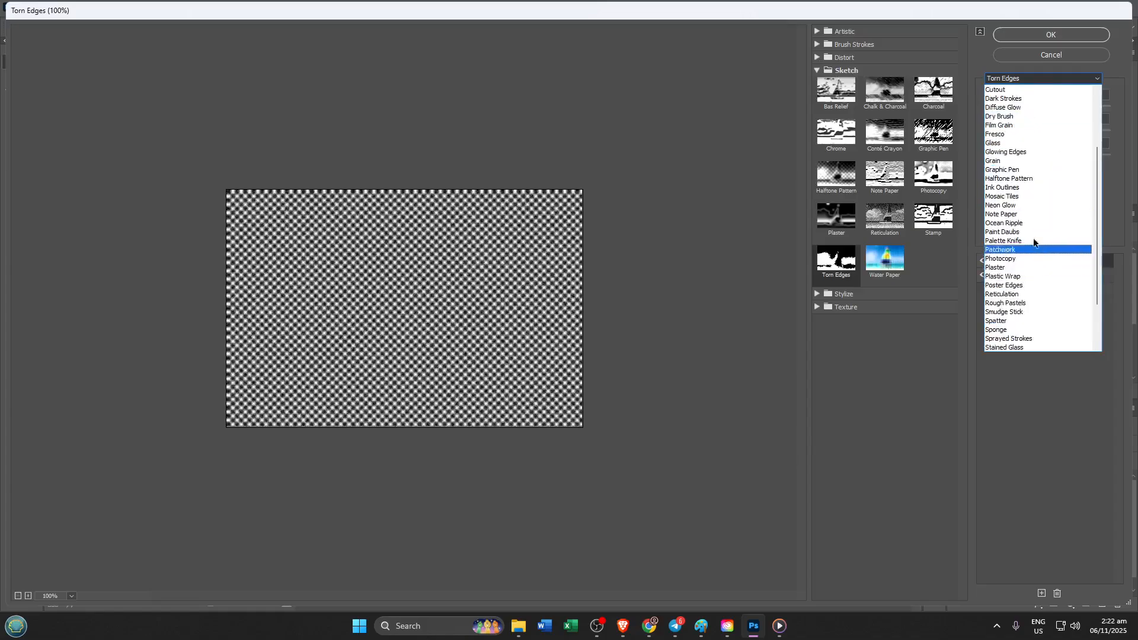
click(1019, 179)
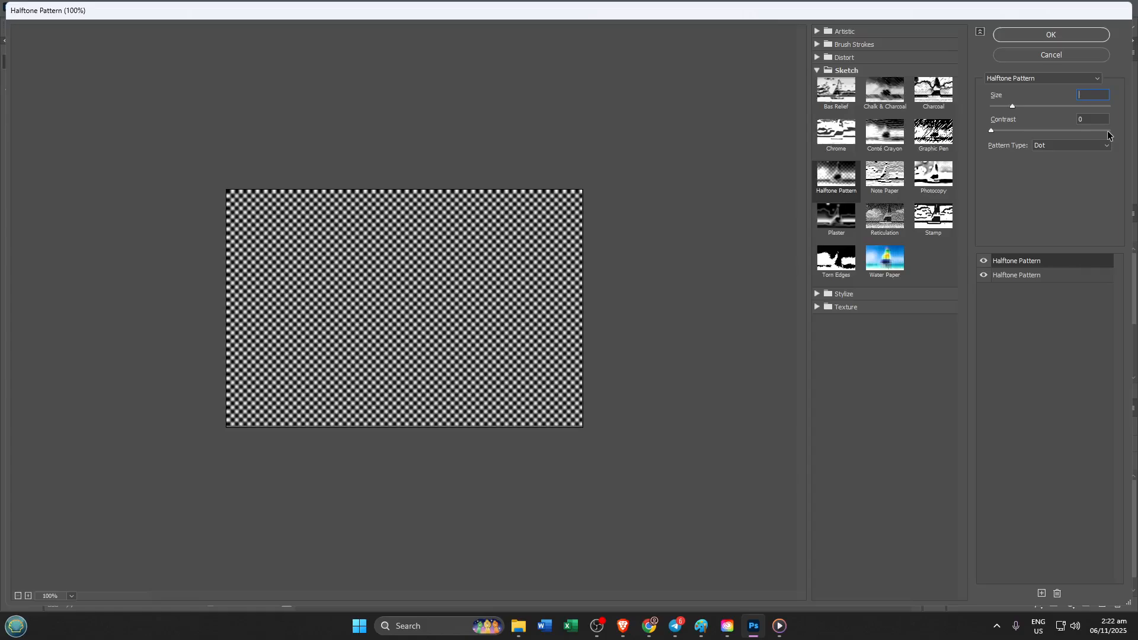
text(2)
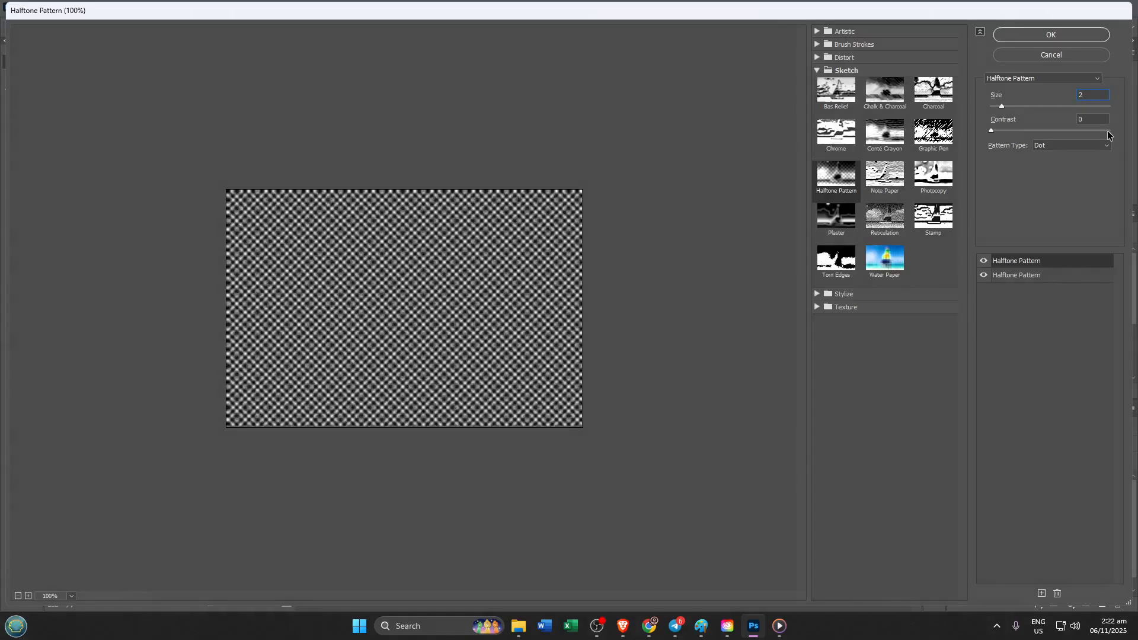
text(1)
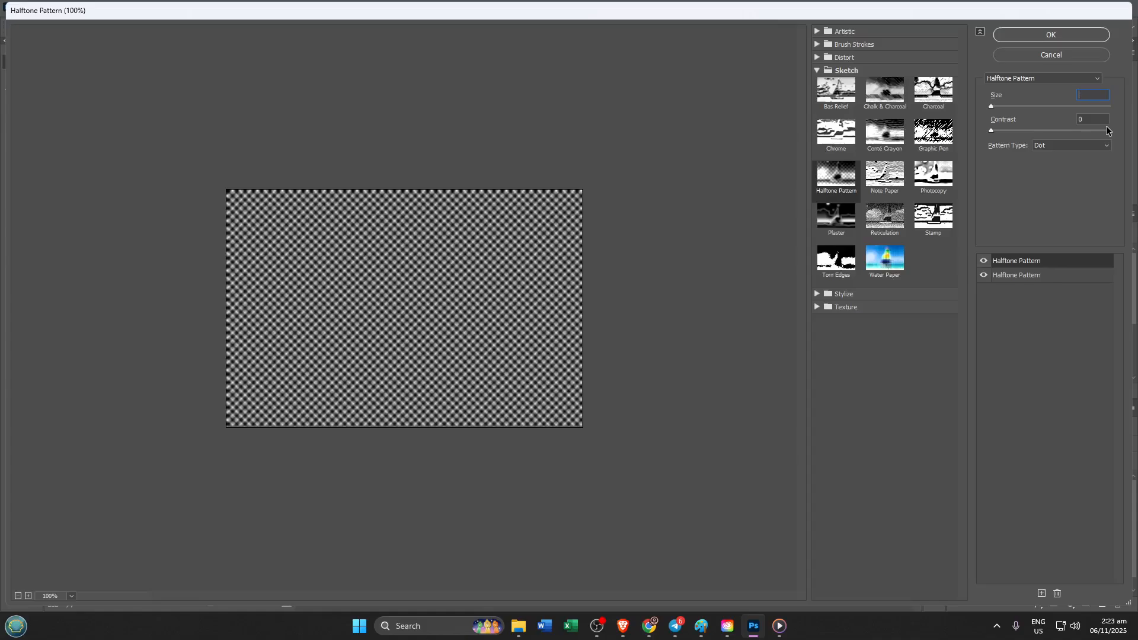
text(3)
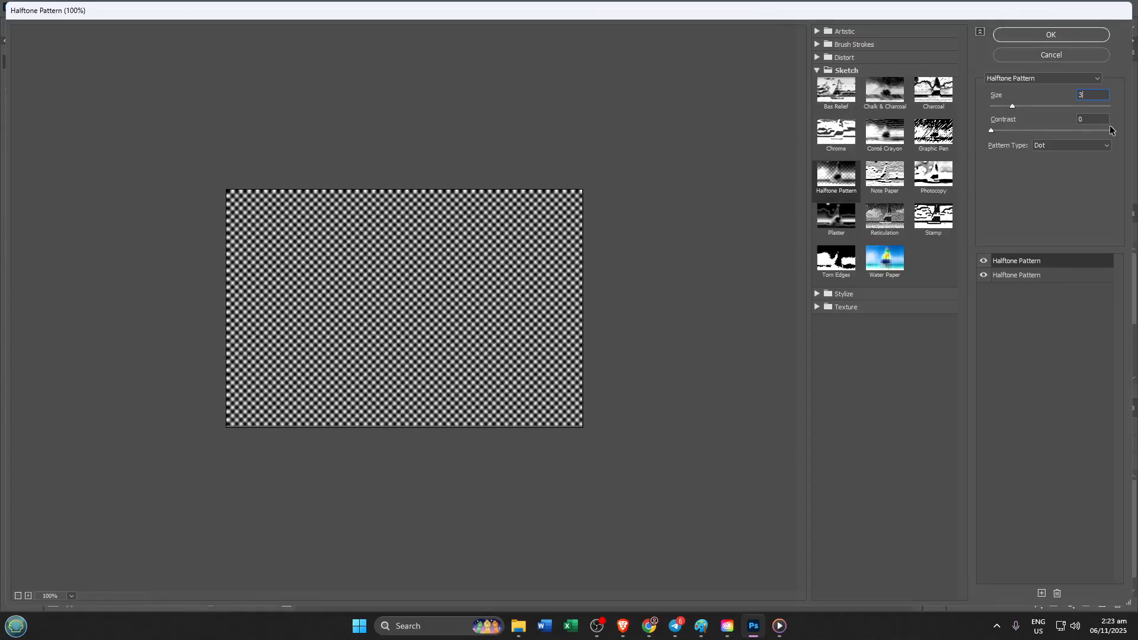
click(1061, 34)
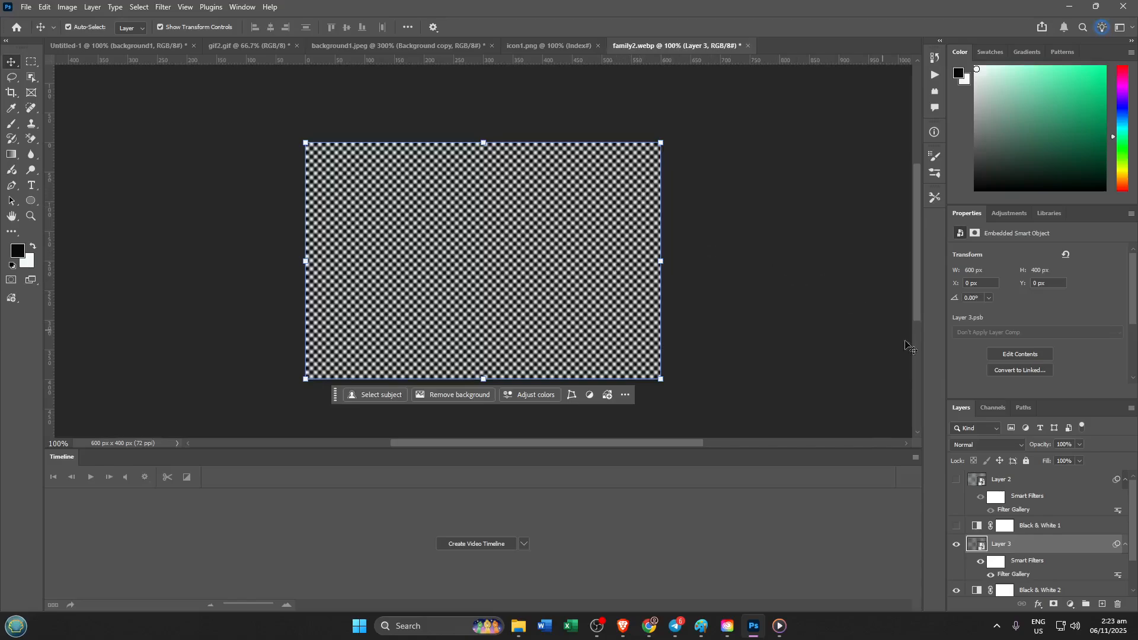
Step: Set the halftone layer's blend mode to Hard Mix and reduce its fill to about 22%
scroll(1071, 429, down, 1)
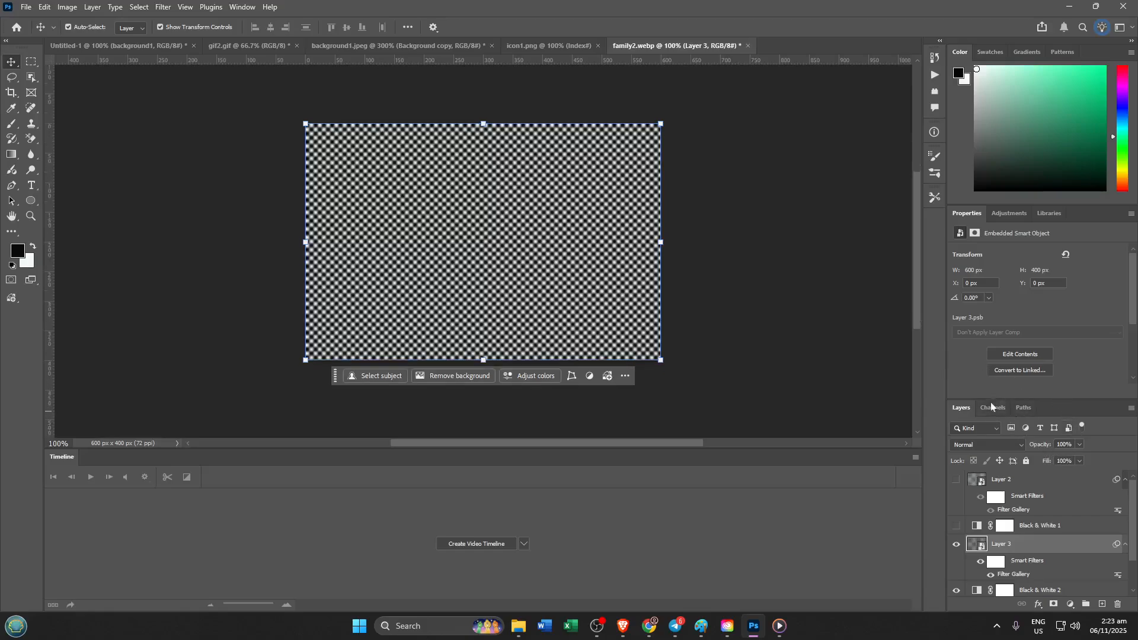
click(973, 444)
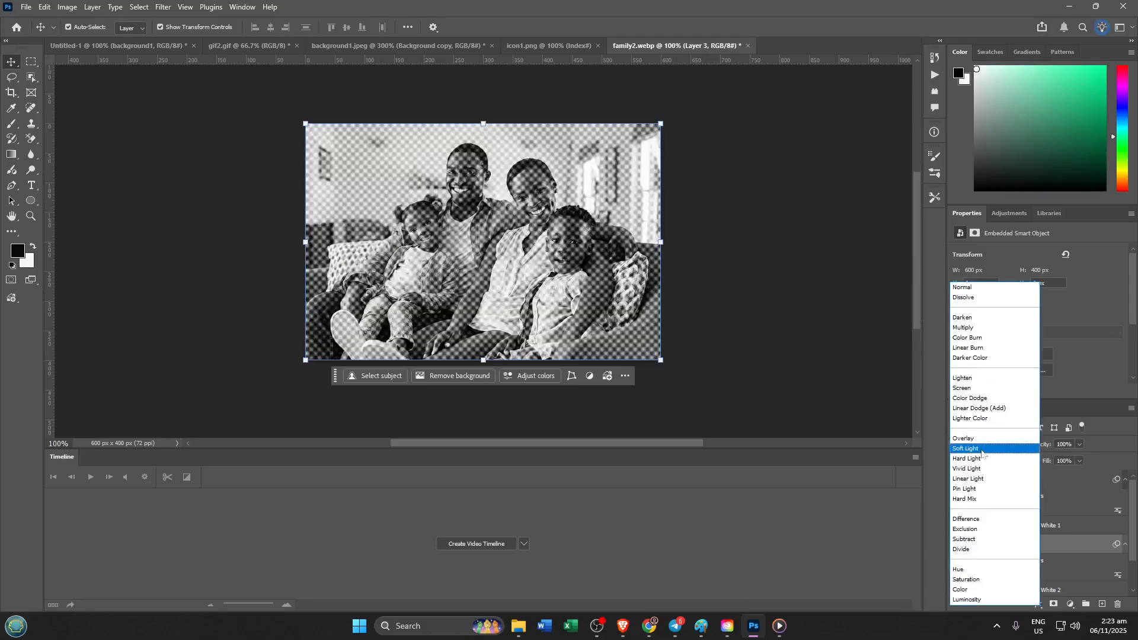
click(971, 500)
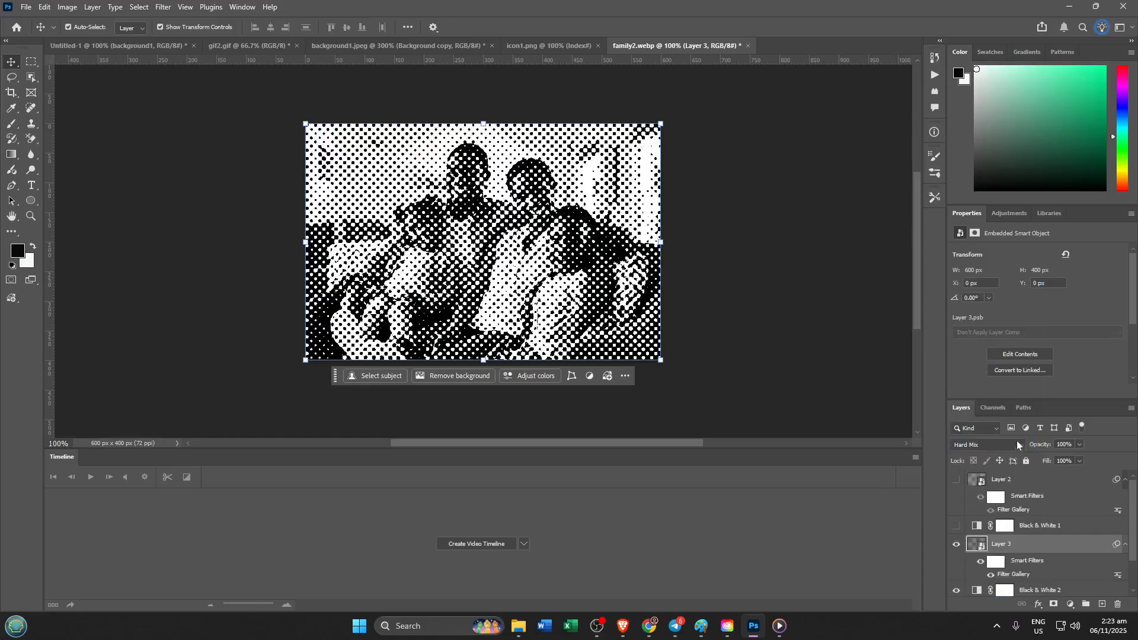
click(1078, 462)
drag(1076, 478, 1038, 481)
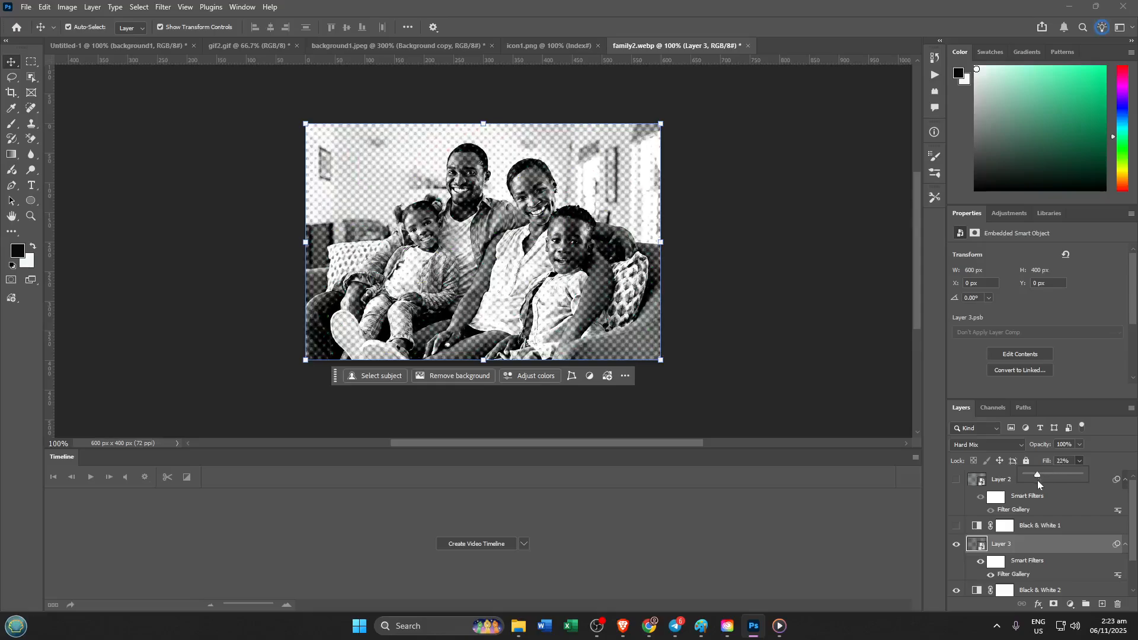